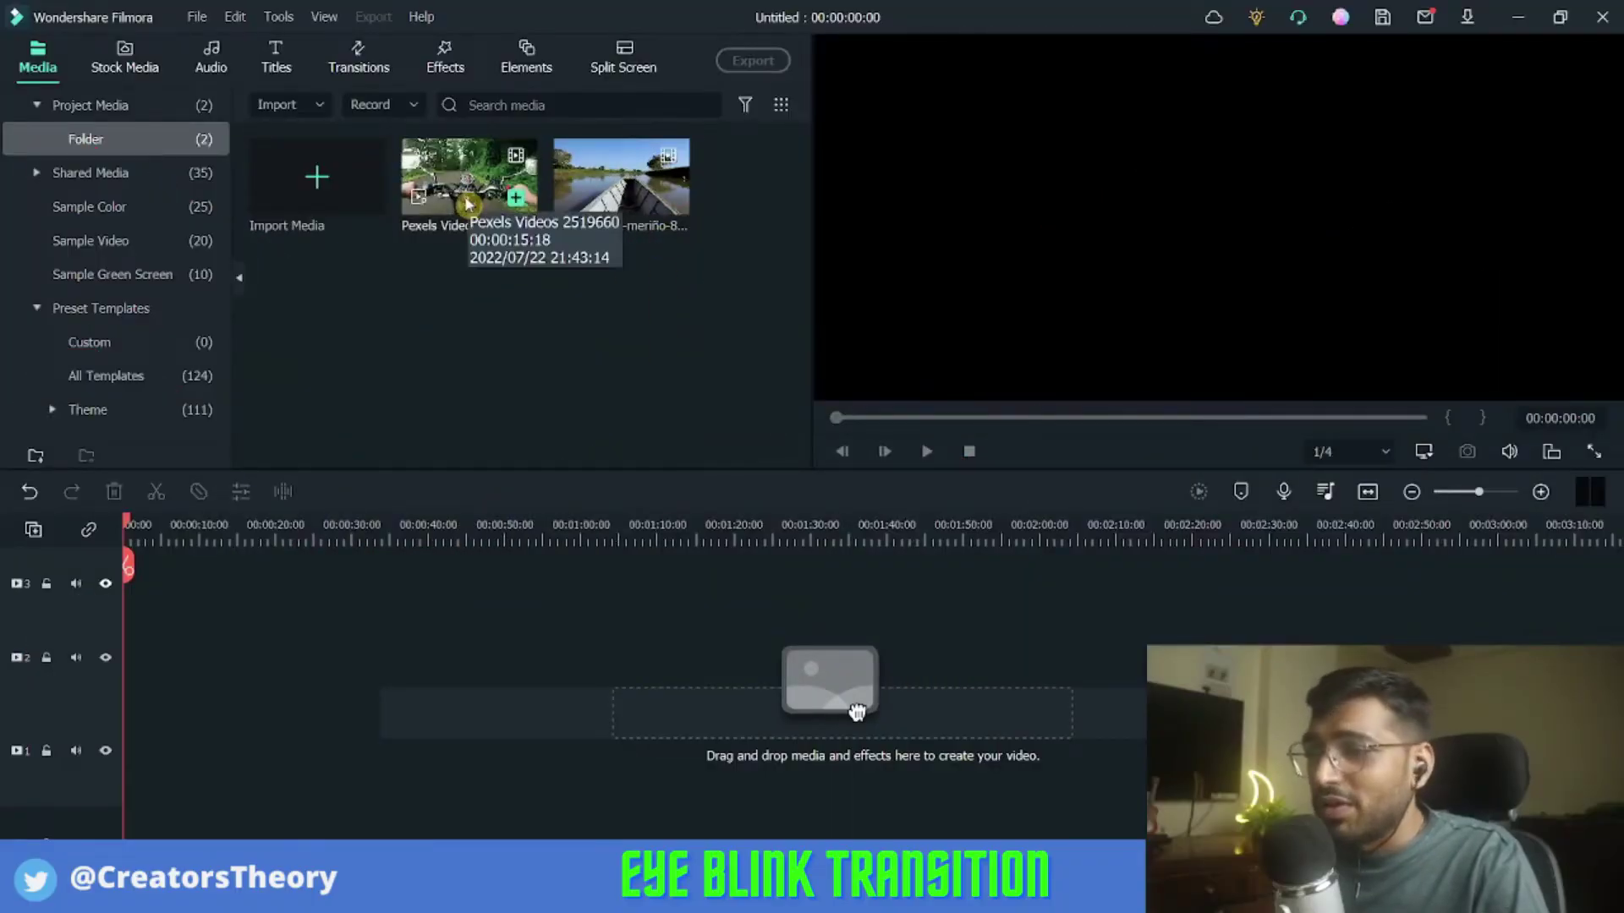
- Place the Pexels Videos 2519660 motorbike clip at the start of track 1 and preview it
{"action": "mouse_move", "coordinate": [470, 178]}
{"action": "left_mouse_down"}
{"action": "mouse_move", "coordinate": [247, 597]}
{"action": "mouse_move", "coordinate": [147, 732]}
{"action": "mouse_move", "coordinate": [123, 730]}
{"action": "left_mouse_up"}
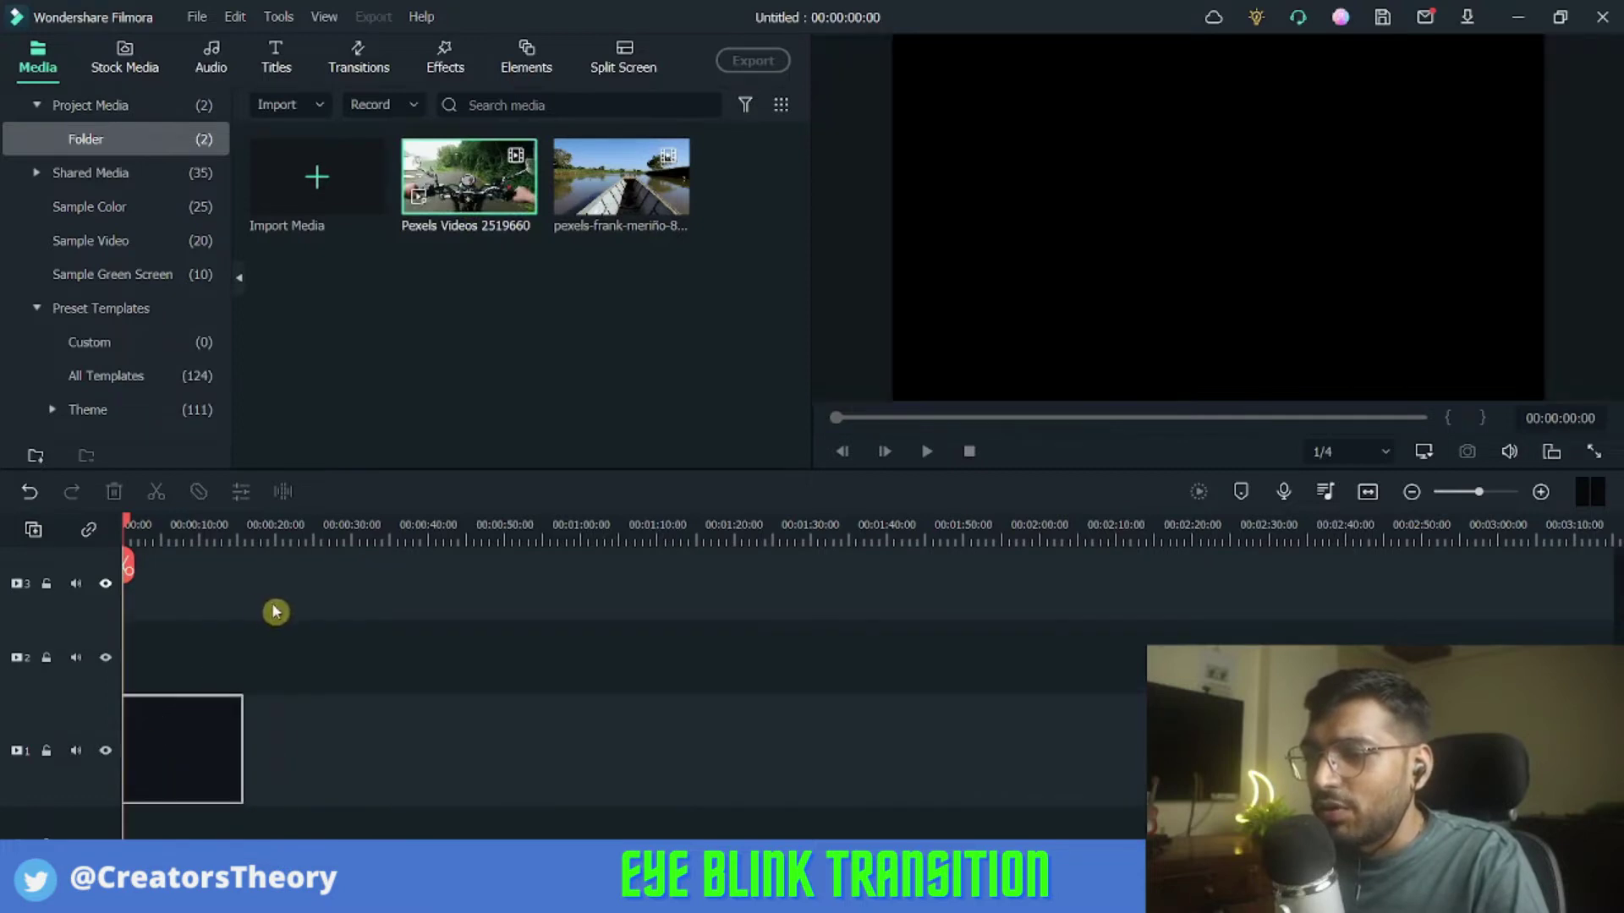
{"action": "left_click_drag", "start_coordinate": [142, 533], "coordinate": [170, 533]}
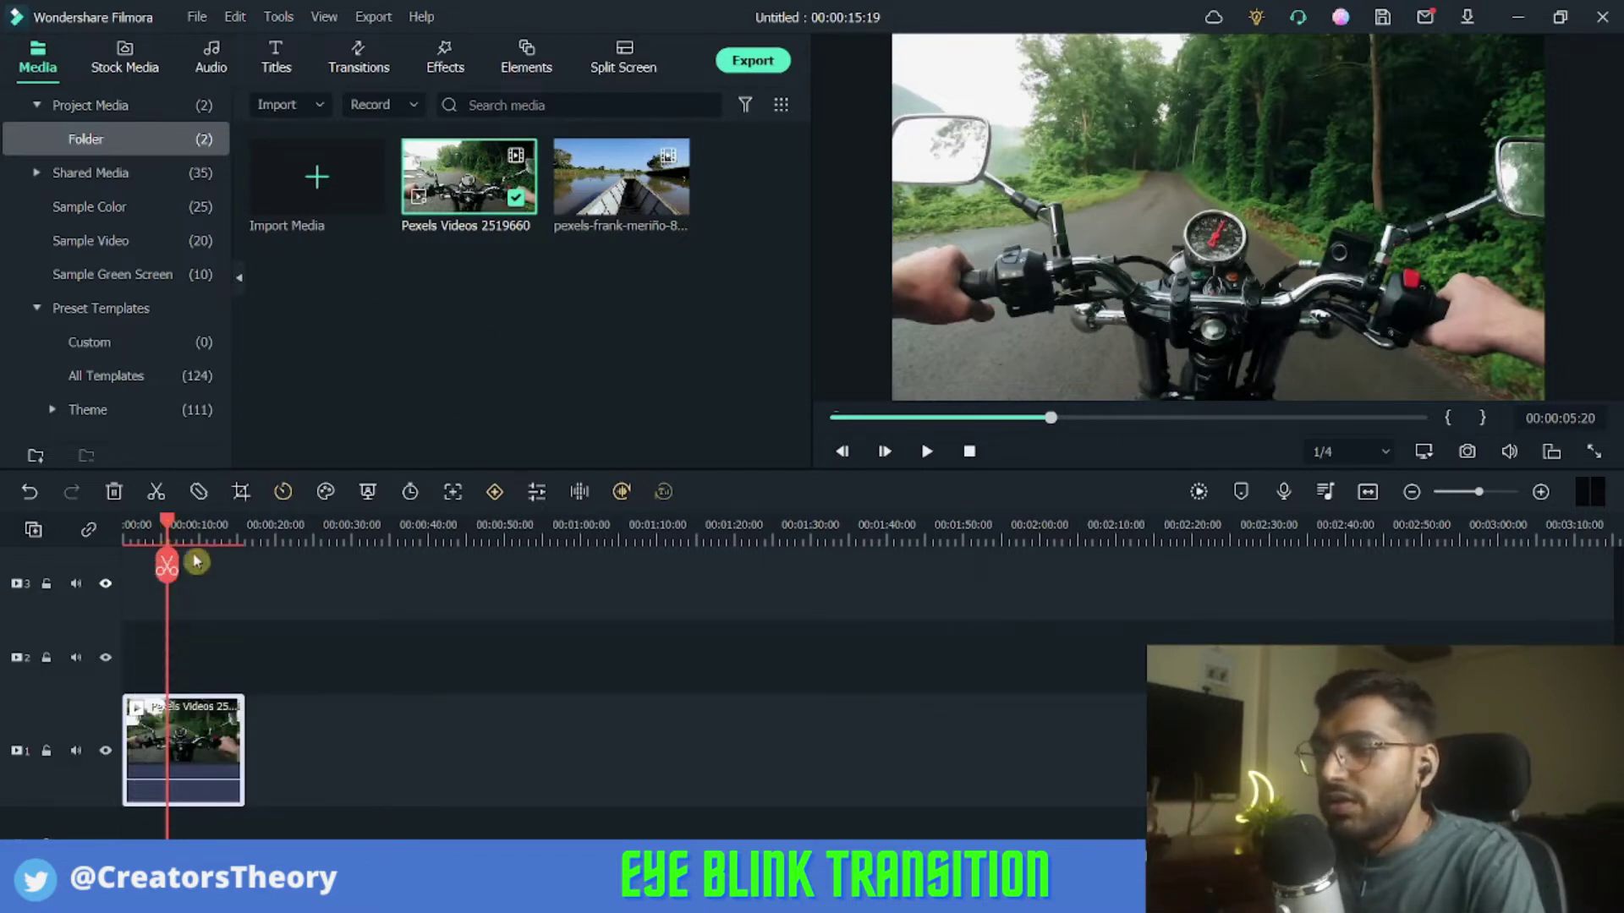
{"action": "scroll", "coordinate": [178, 523], "scroll_direction": "up", "scroll_amount": 2}
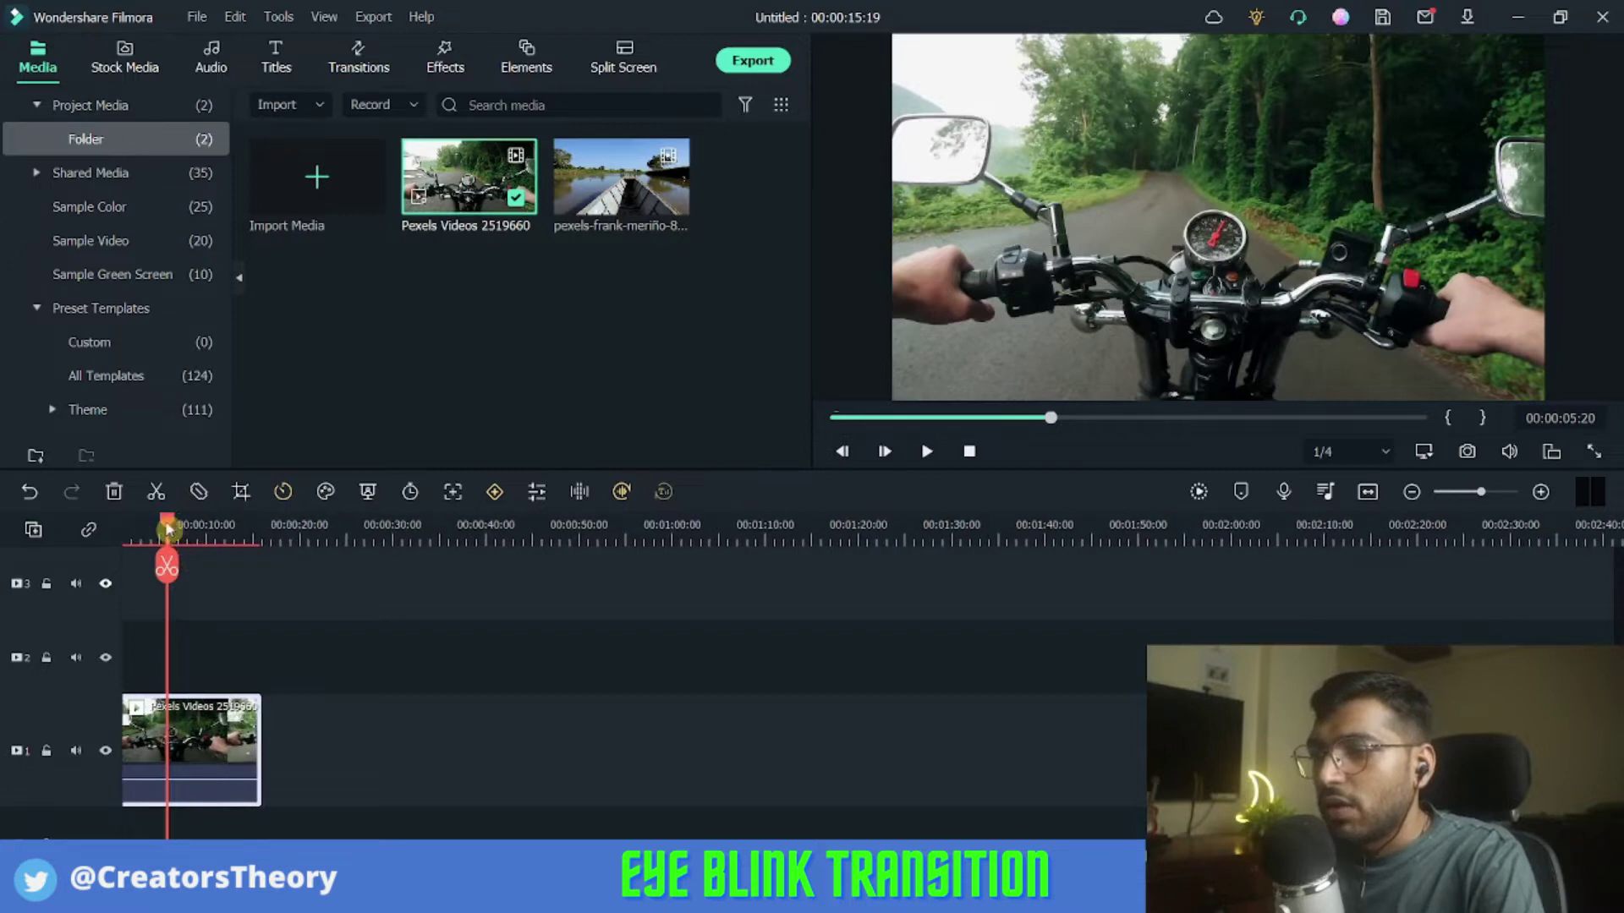
- Add the pexels-frank boat clip right after the motorbike clip on track 1 and preview it
{"action": "left_click_drag", "start_coordinate": [218, 543], "coordinate": [242, 544]}
{"action": "mouse_move", "coordinate": [623, 178]}
{"action": "left_mouse_down"}
{"action": "mouse_move", "coordinate": [275, 742]}
{"action": "mouse_move", "coordinate": [279, 692]}
{"action": "left_mouse_up"}
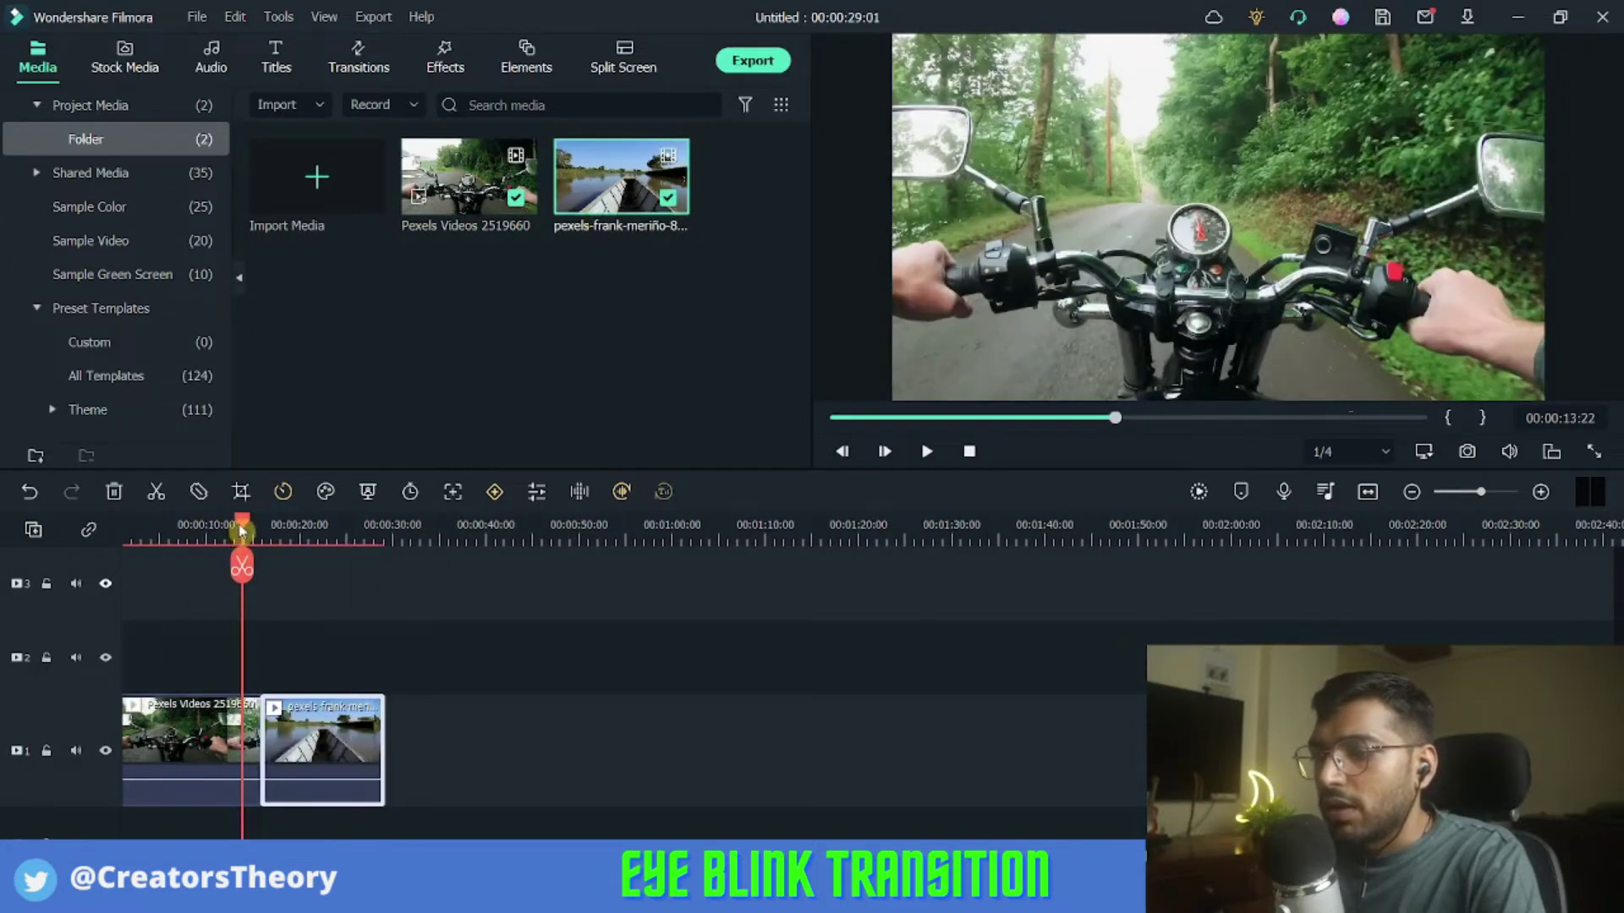
{"action": "mouse_move", "coordinate": [263, 540]}
{"action": "left_mouse_down"}
{"action": "mouse_move", "coordinate": [291, 546]}
{"action": "mouse_move", "coordinate": [226, 546]}
{"action": "left_mouse_up"}
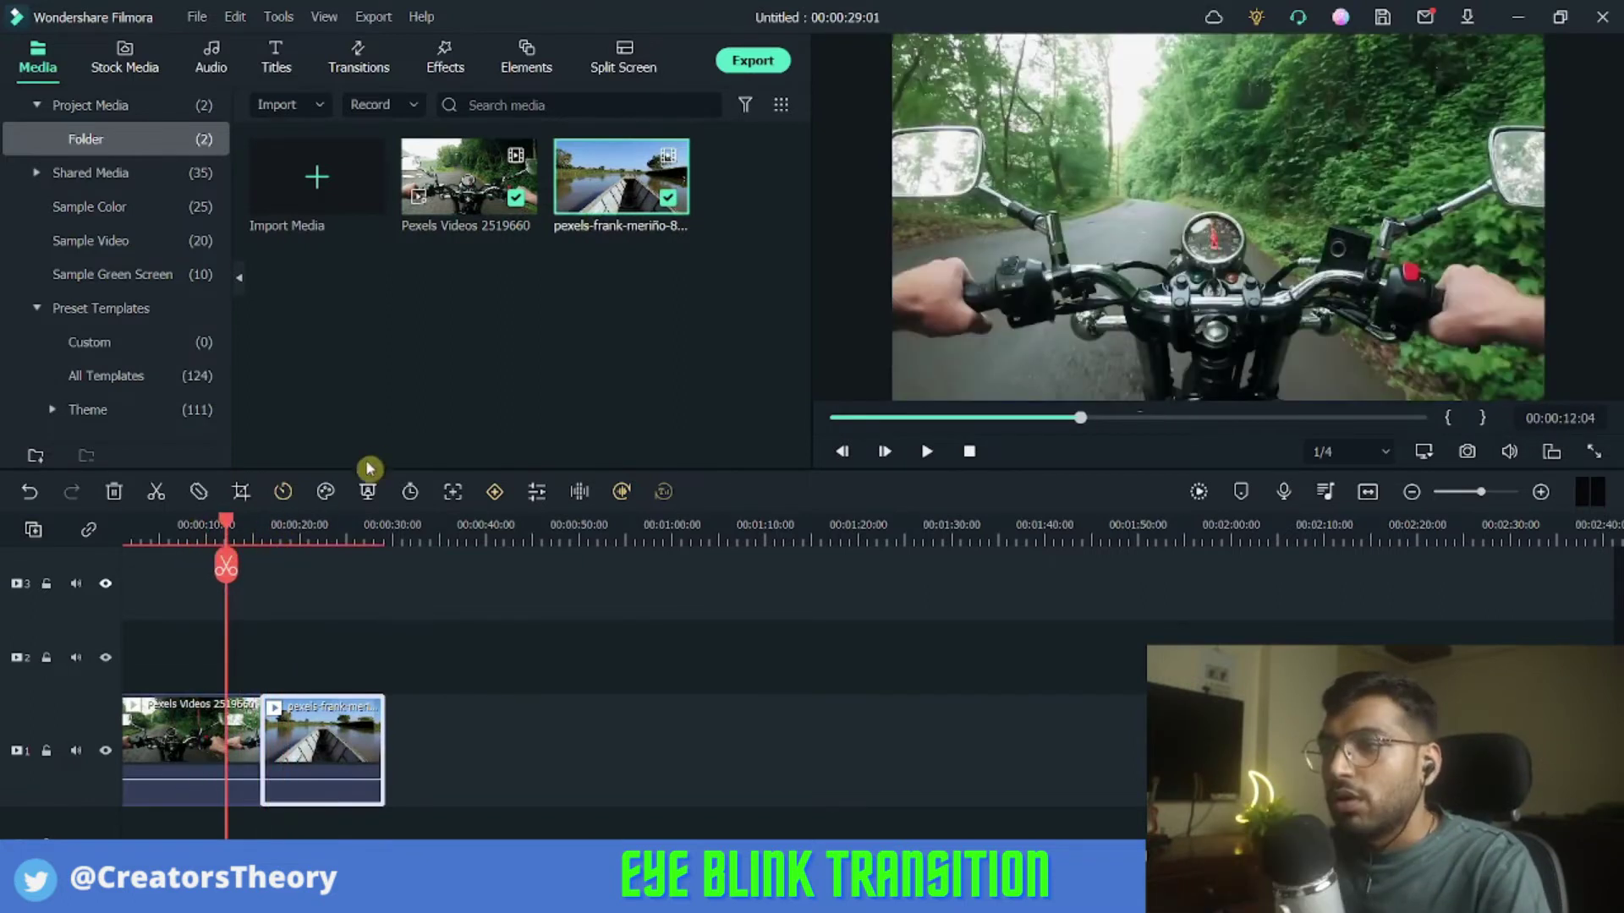
- Search the Transitions library for 'blink' to find the Blink Eyes transition
{"action": "left_click", "coordinate": [352, 59]}
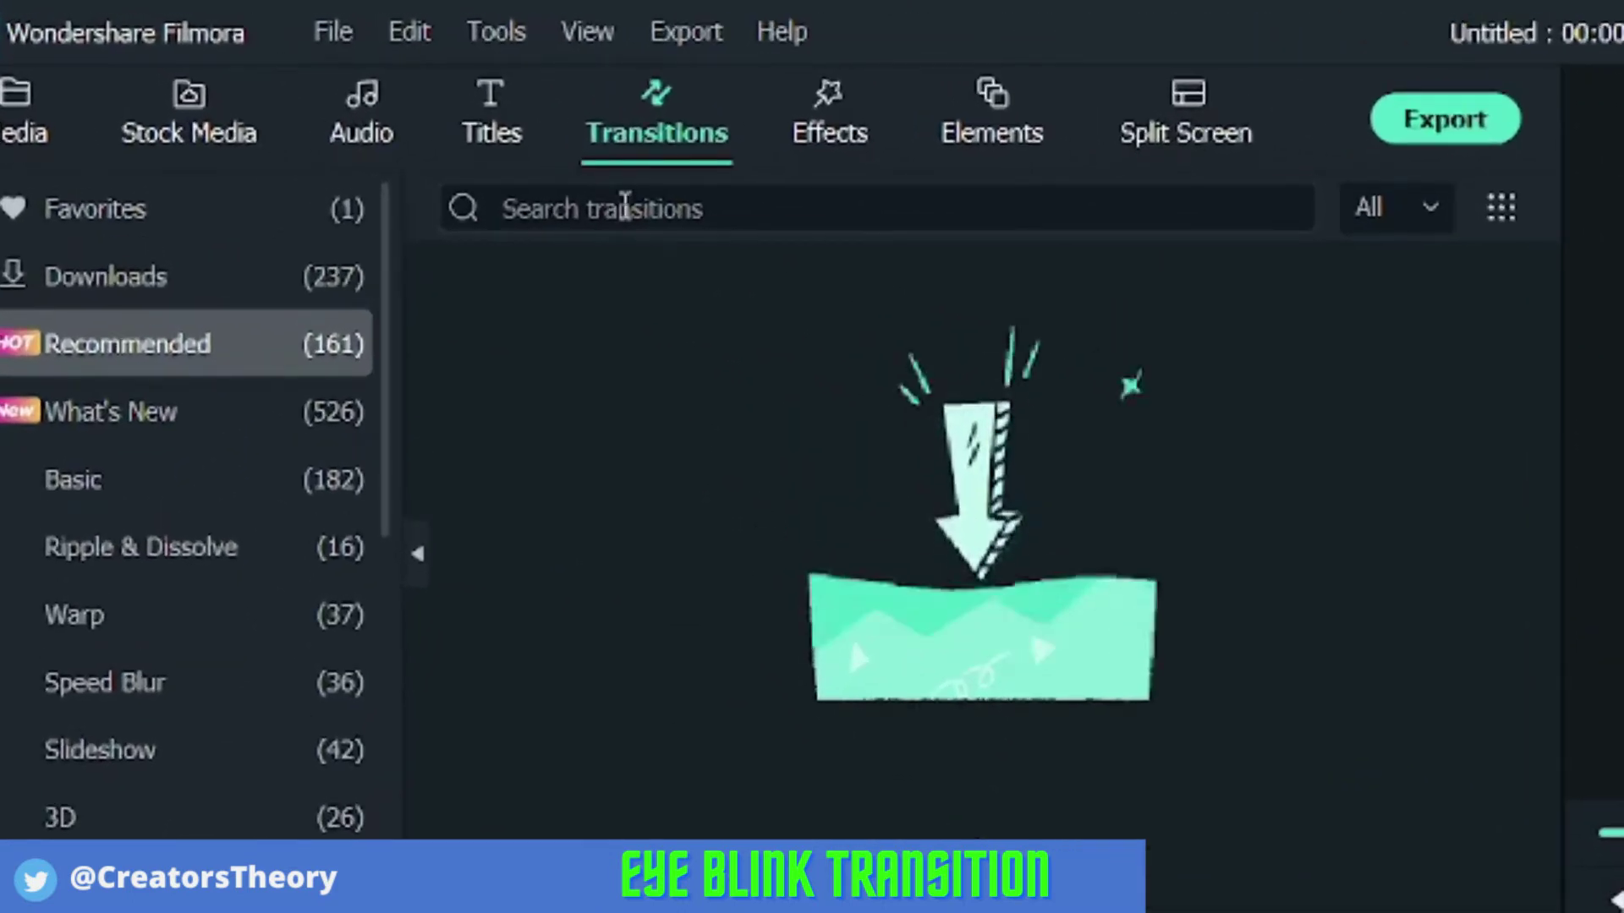
{"action": "left_click", "coordinate": [586, 197]}
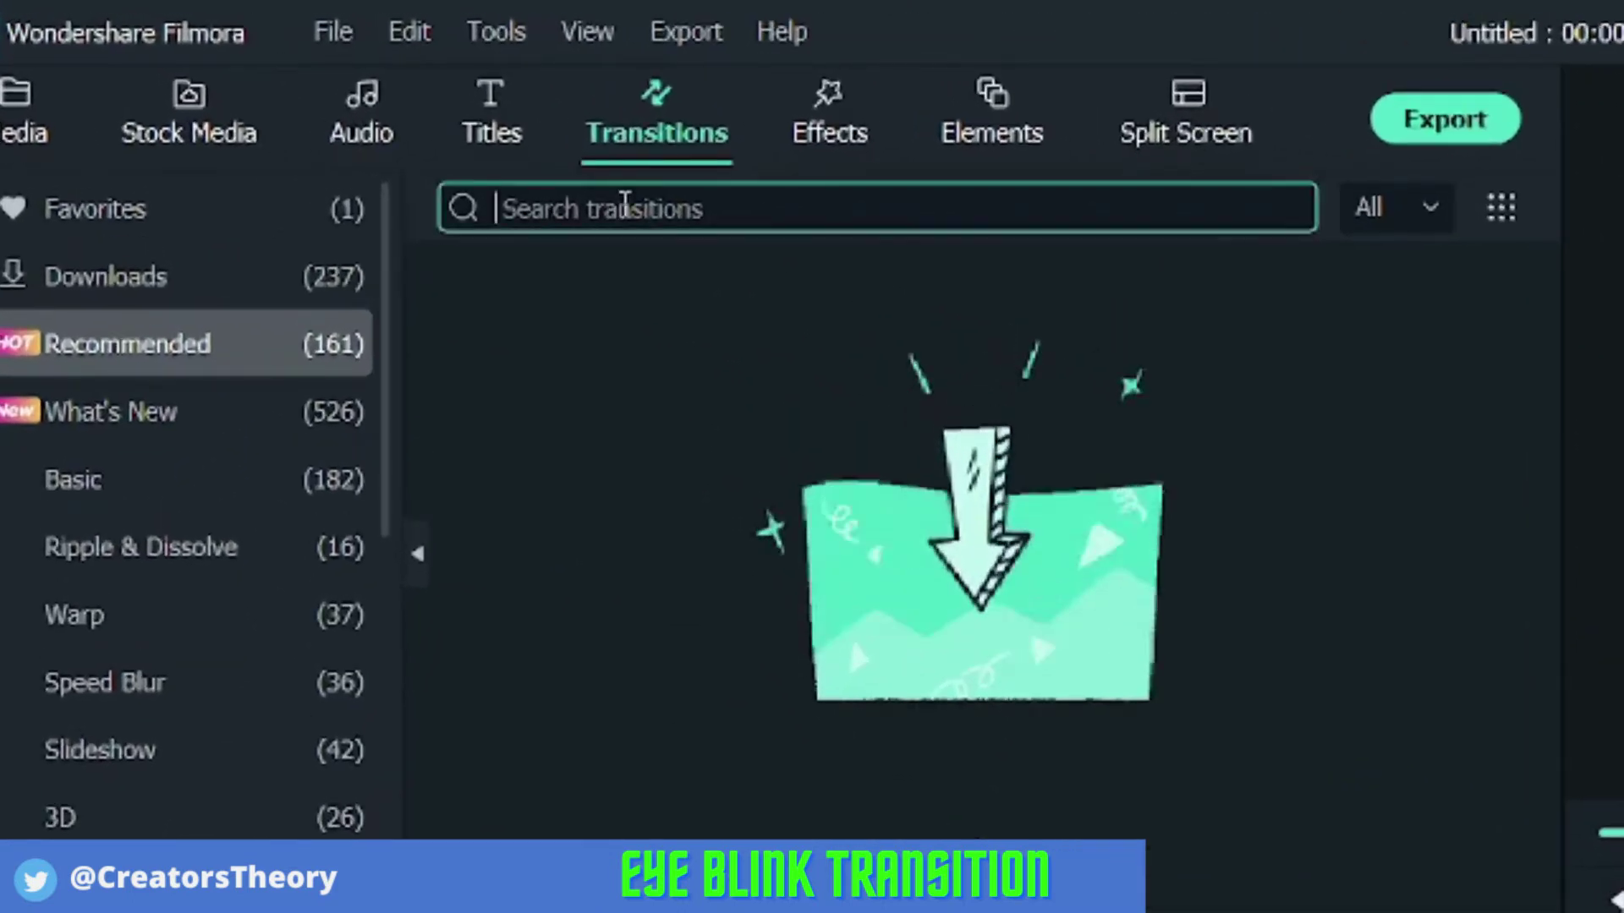
{"action": "type", "text": "blink"}
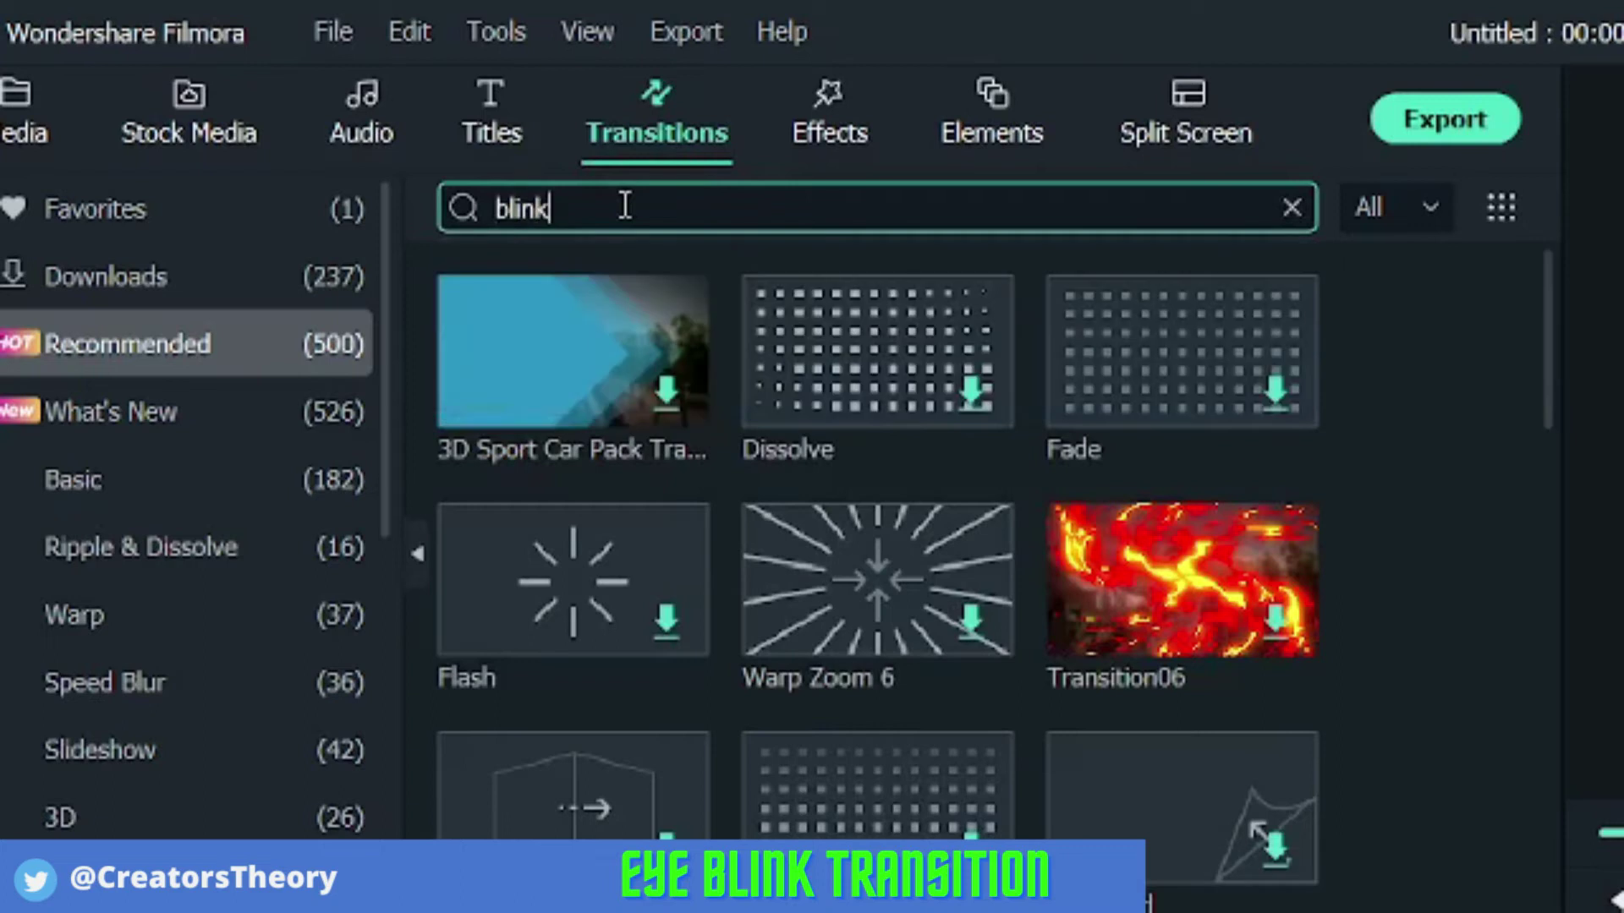
{"action": "key", "text": "Return"}
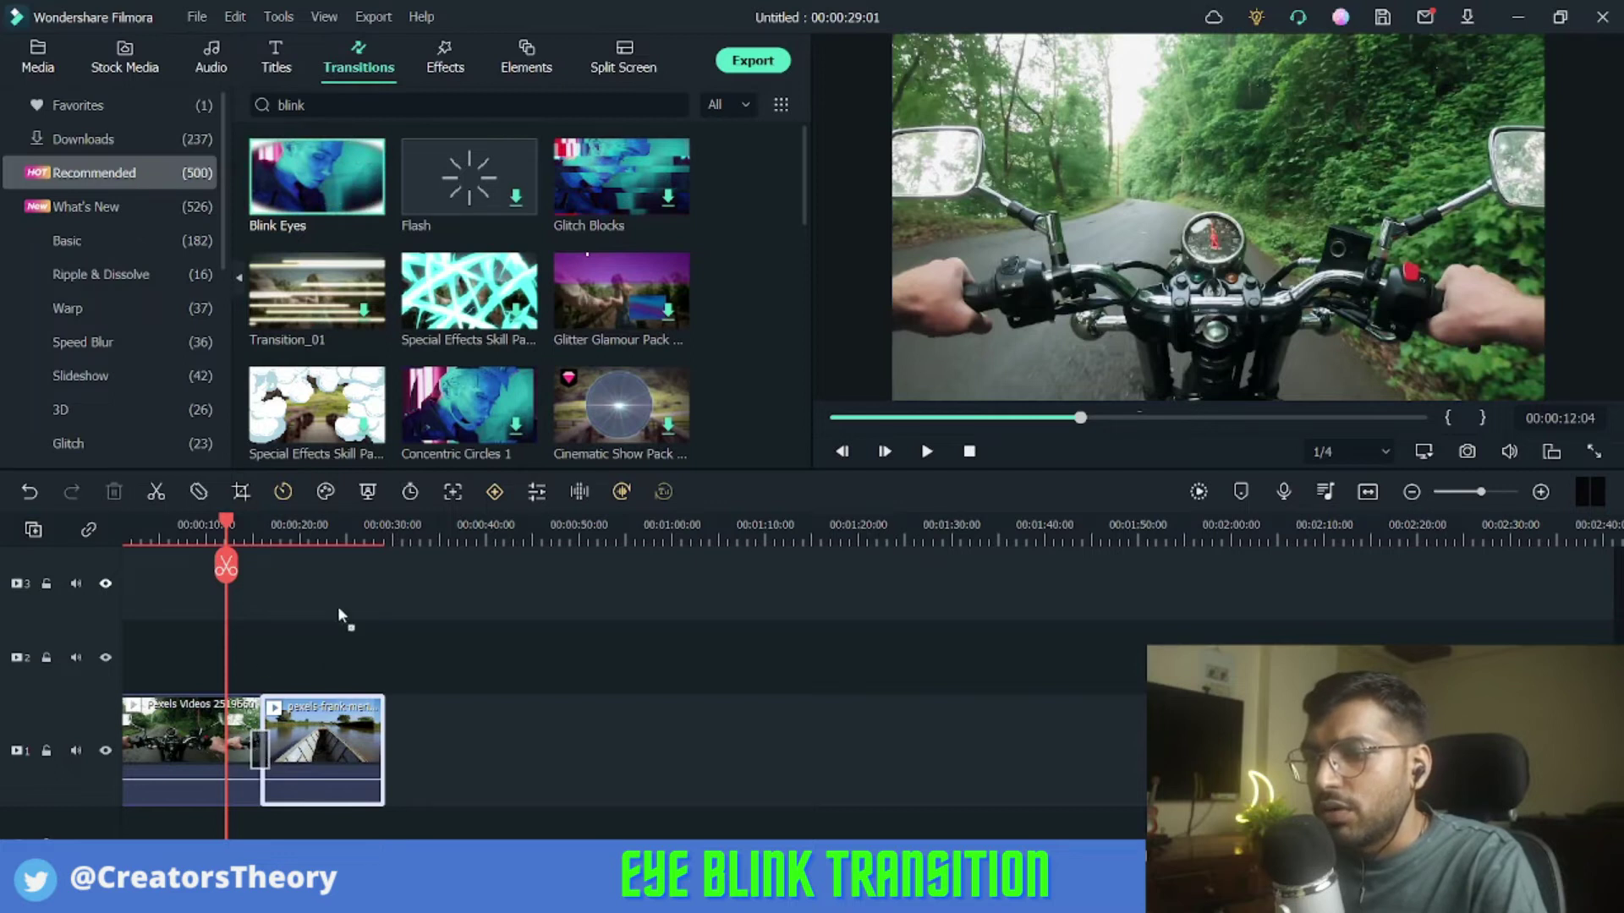
{"action": "left_click_drag", "start_coordinate": [271, 716], "coordinate": [266, 722]}
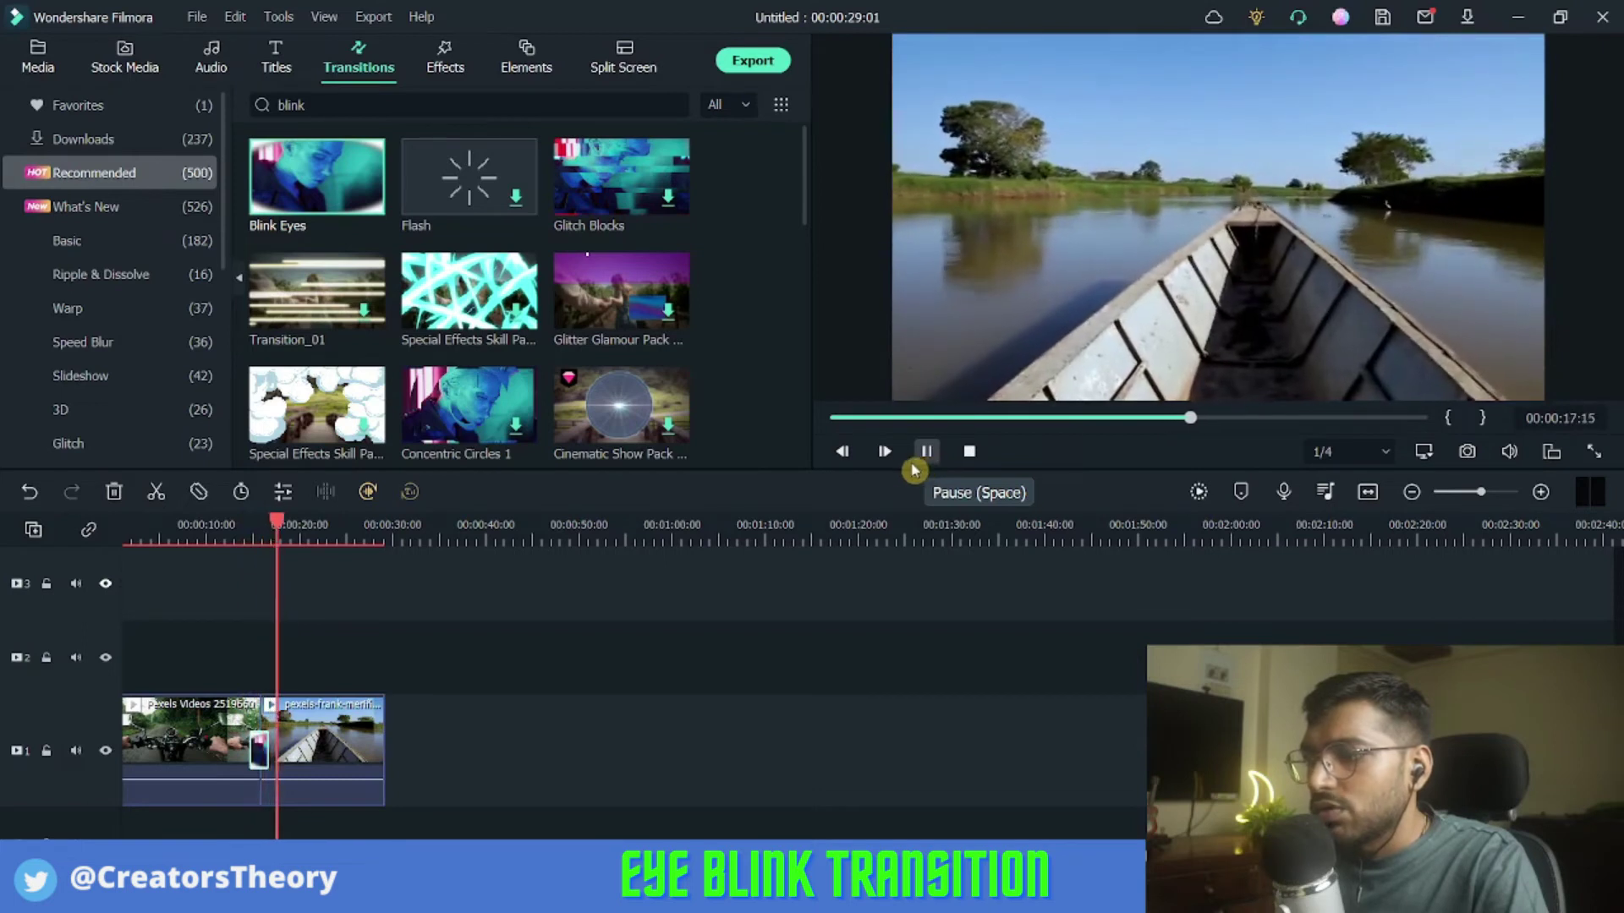
- Pause preview playback on the boat clip just past the Blink Eyes cut
{"action": "left_click", "coordinate": [896, 466]}
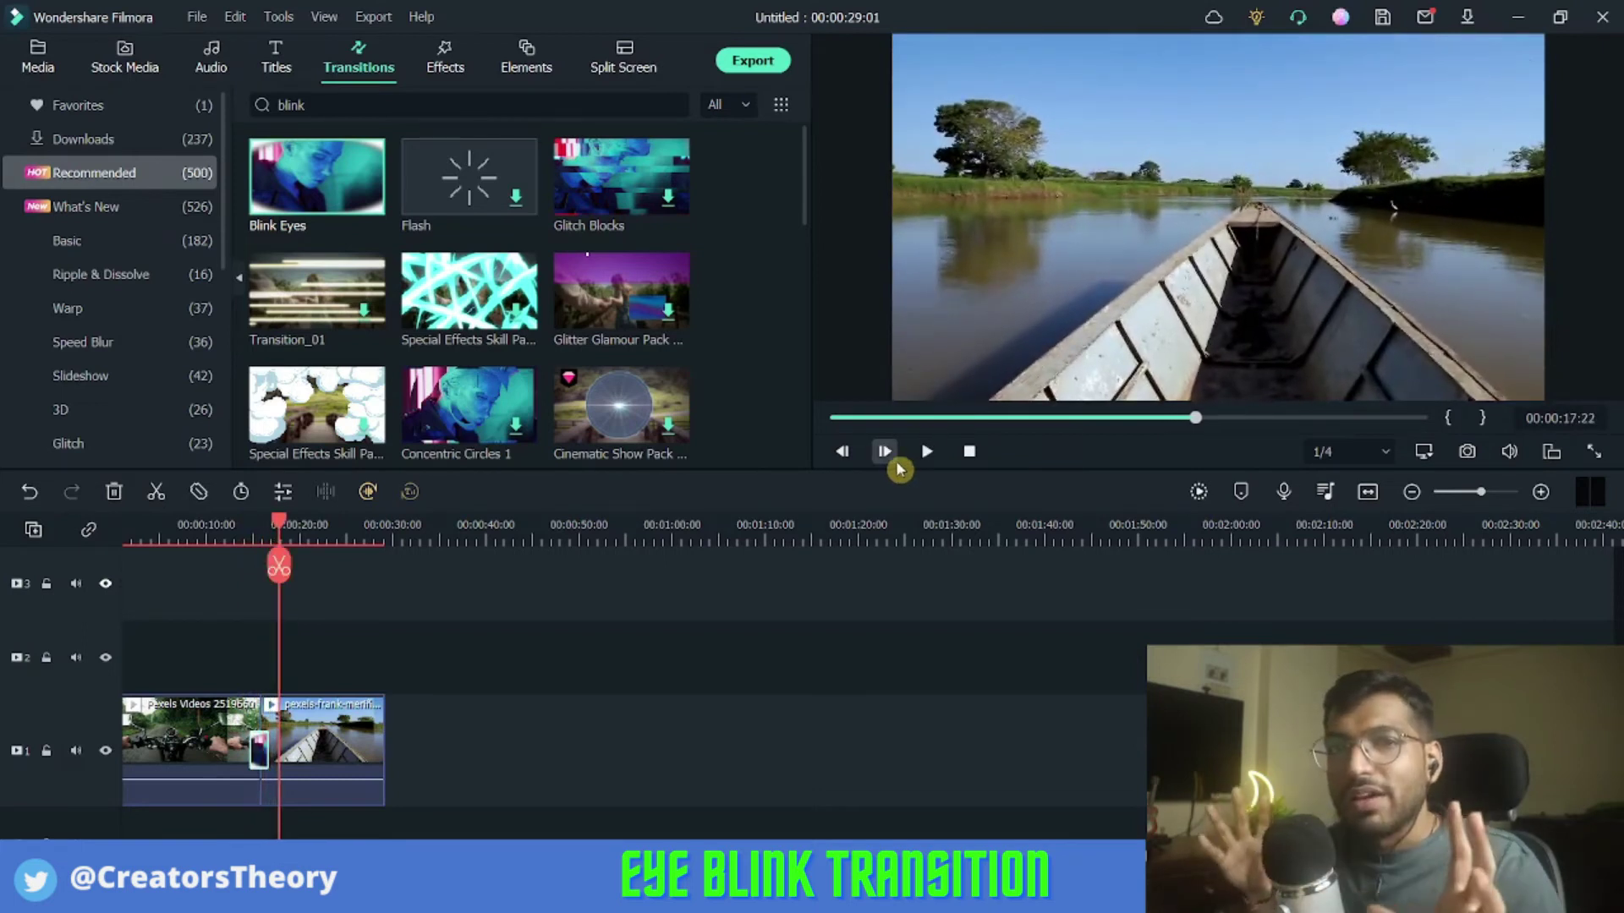